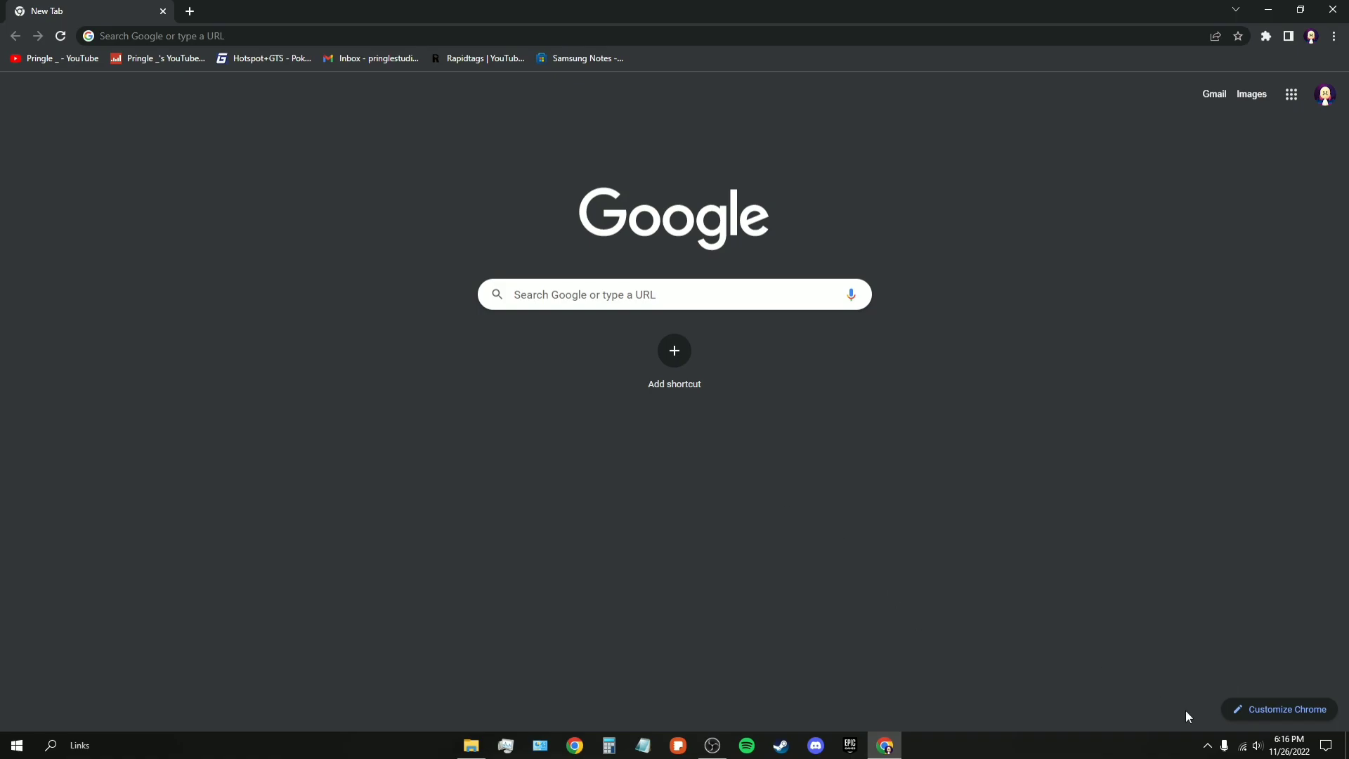
Check in Windows Security that Bitdefender Antivirus is turned on, then close Bitdefender
left_click(1208, 746)
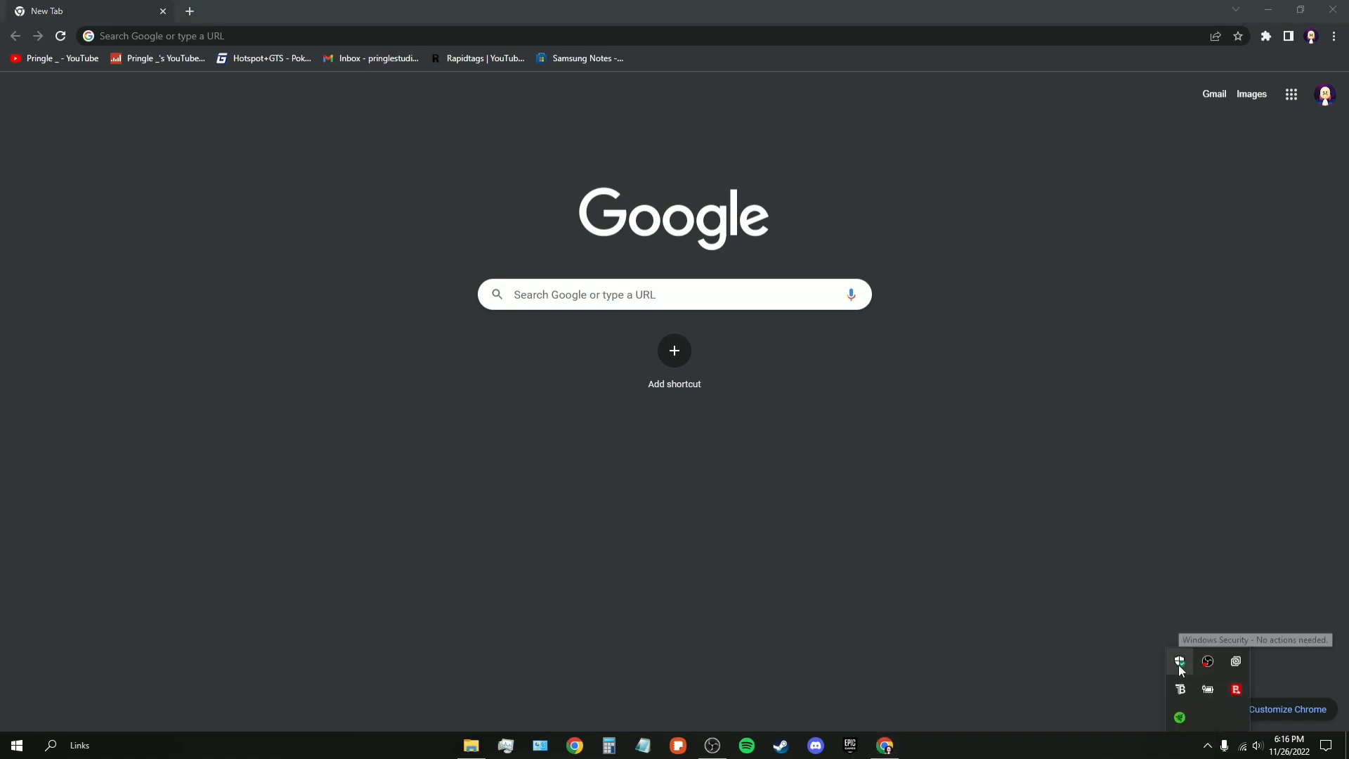
left_click(1179, 665)
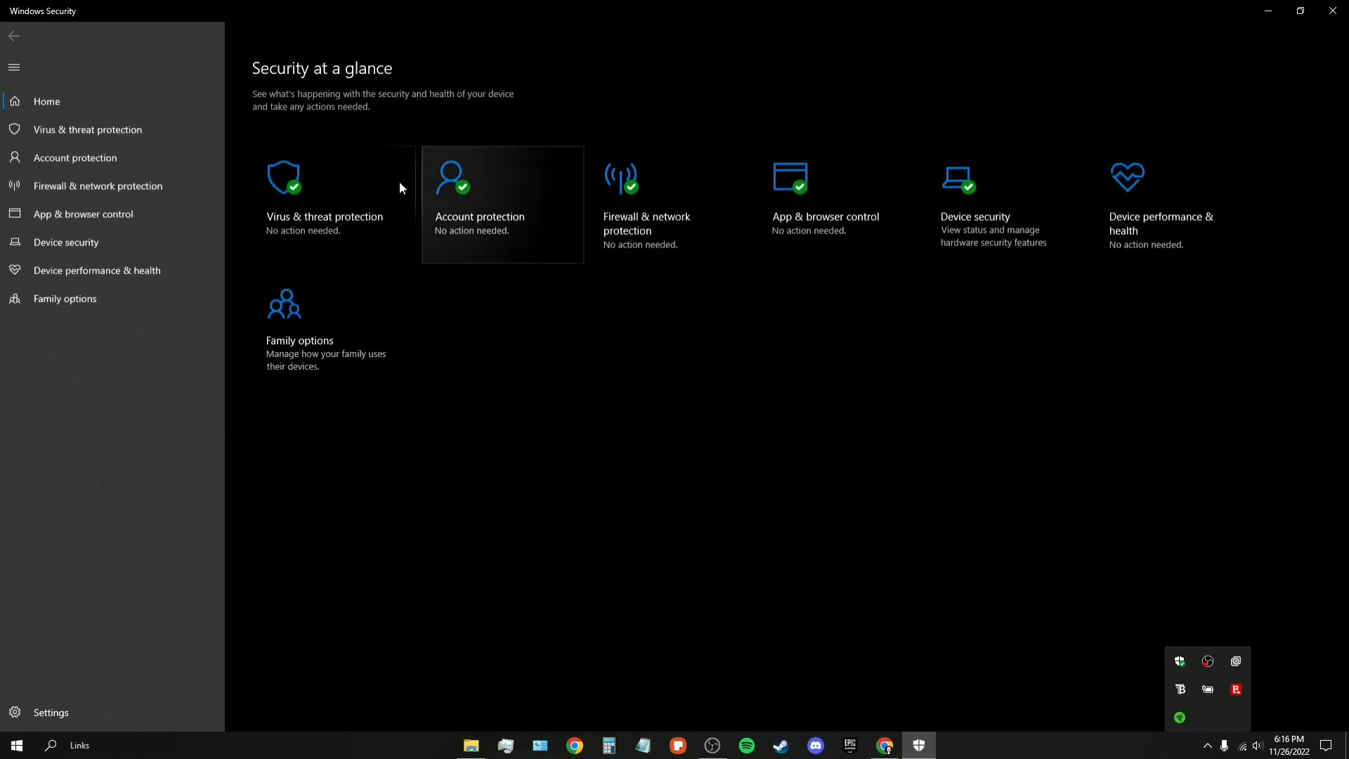
left_click(309, 207)
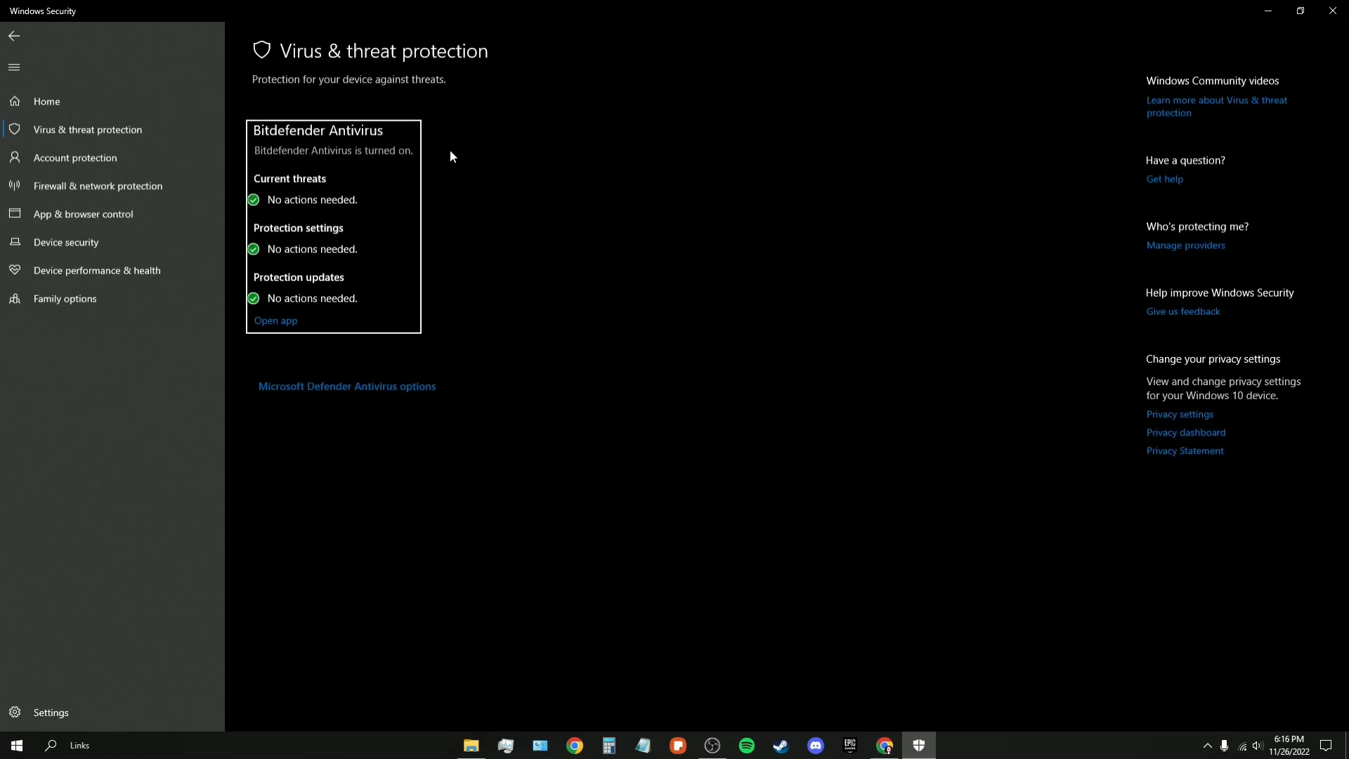
left_click(274, 323)
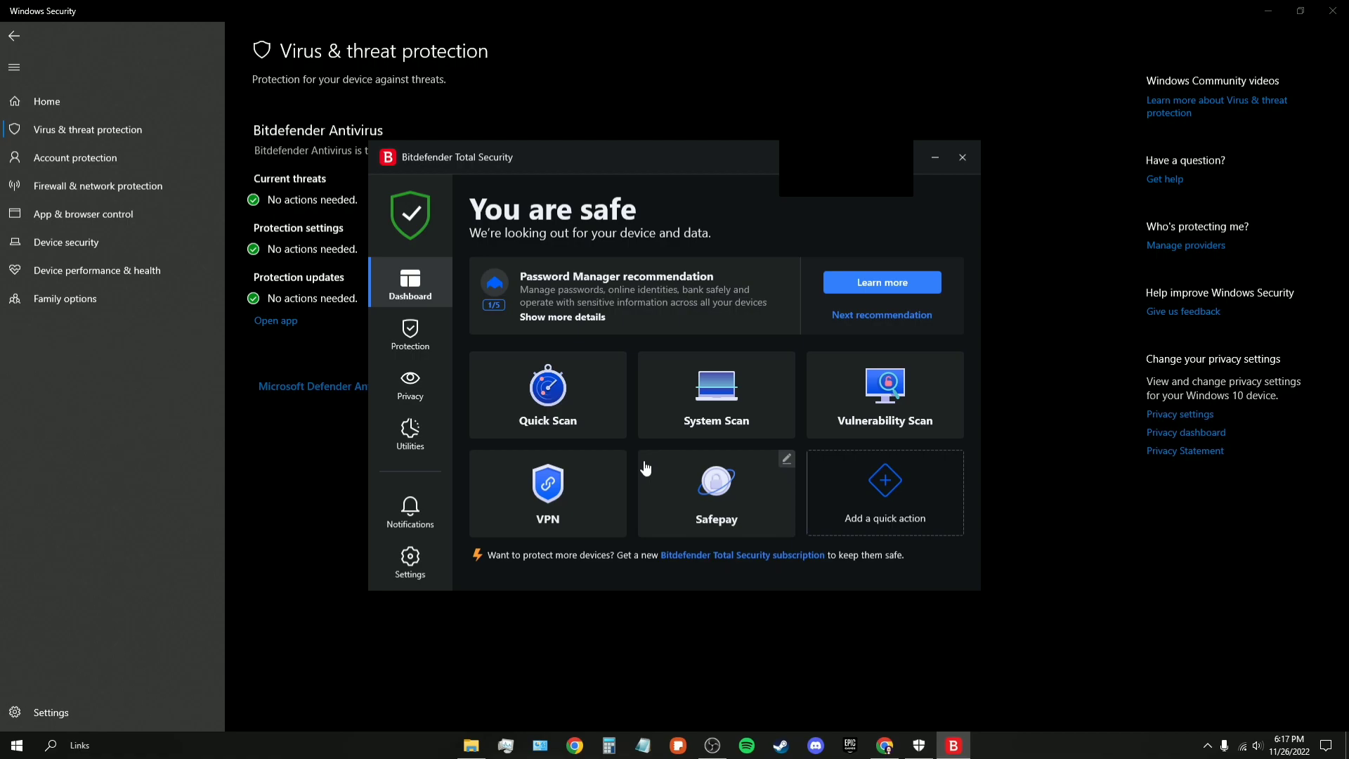
left_click(963, 157)
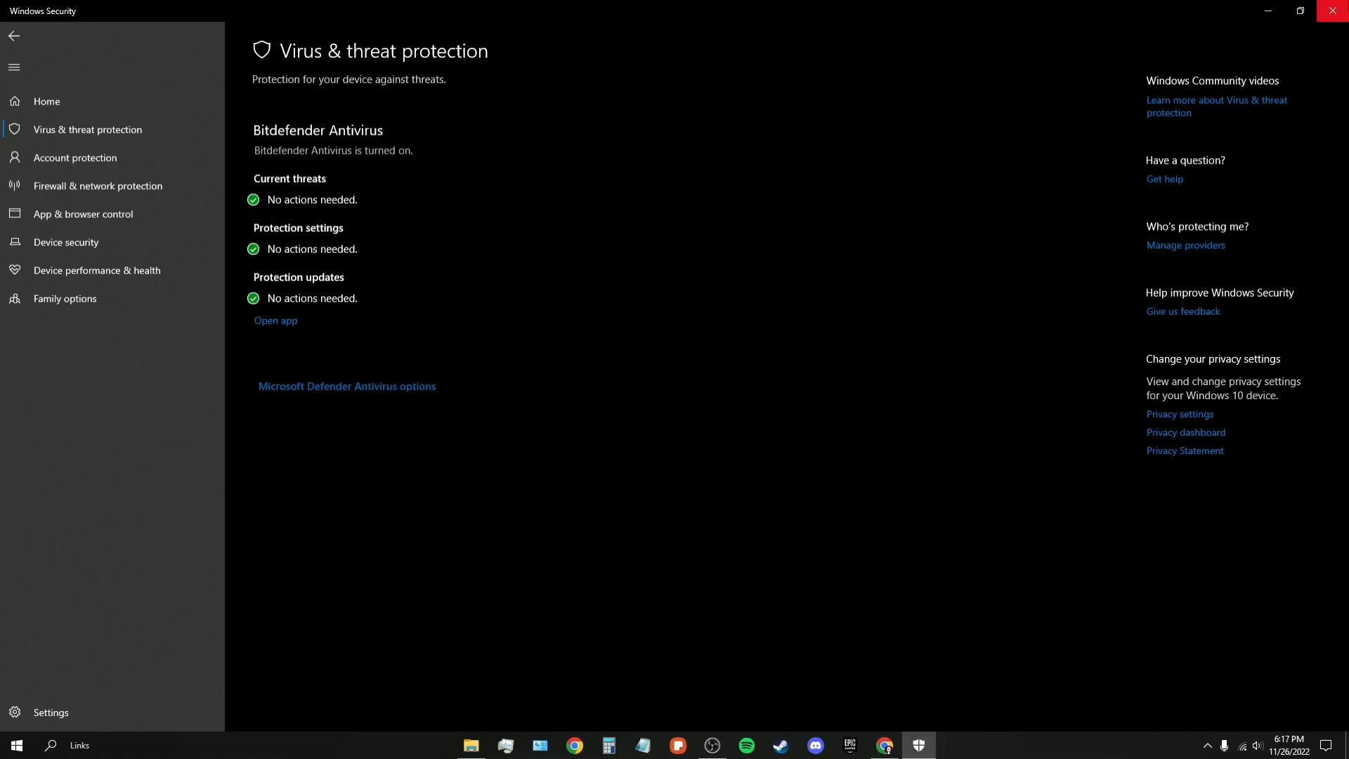
Bring Chrome's blank New Tab page back and focus its address bar
left_click(884, 746)
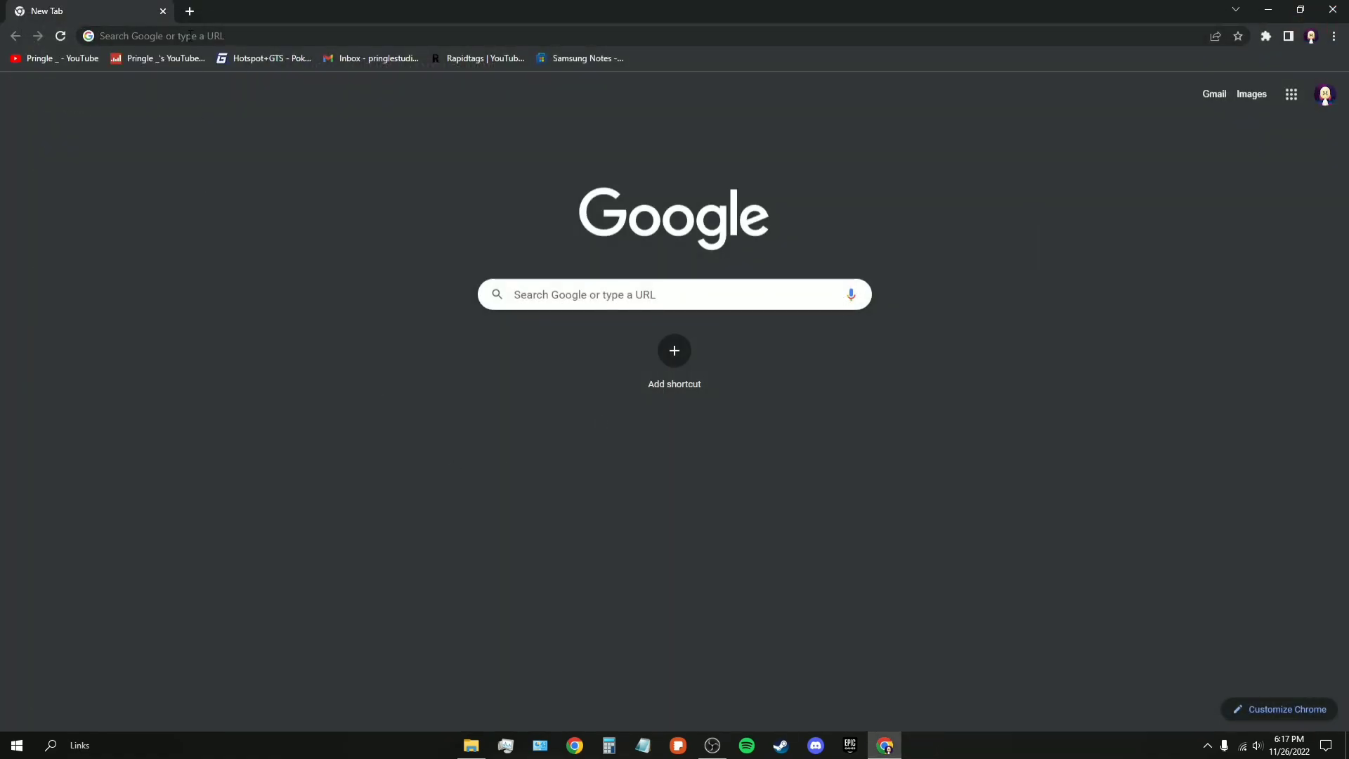
left_click(239, 35)
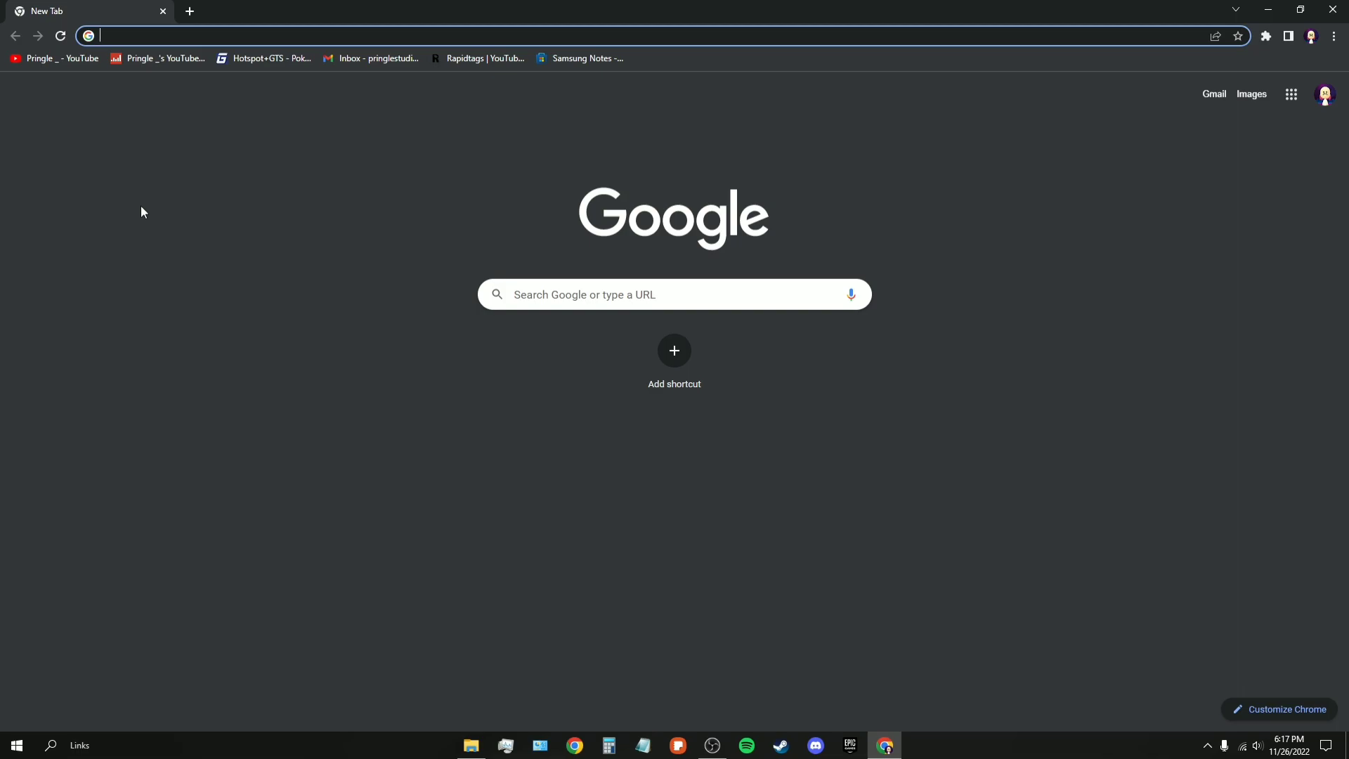
Load the pasted Drive link and download Cheat Engine Clean.zip (27.1 MB) despite the too-large-to-scan warning
key("Return")
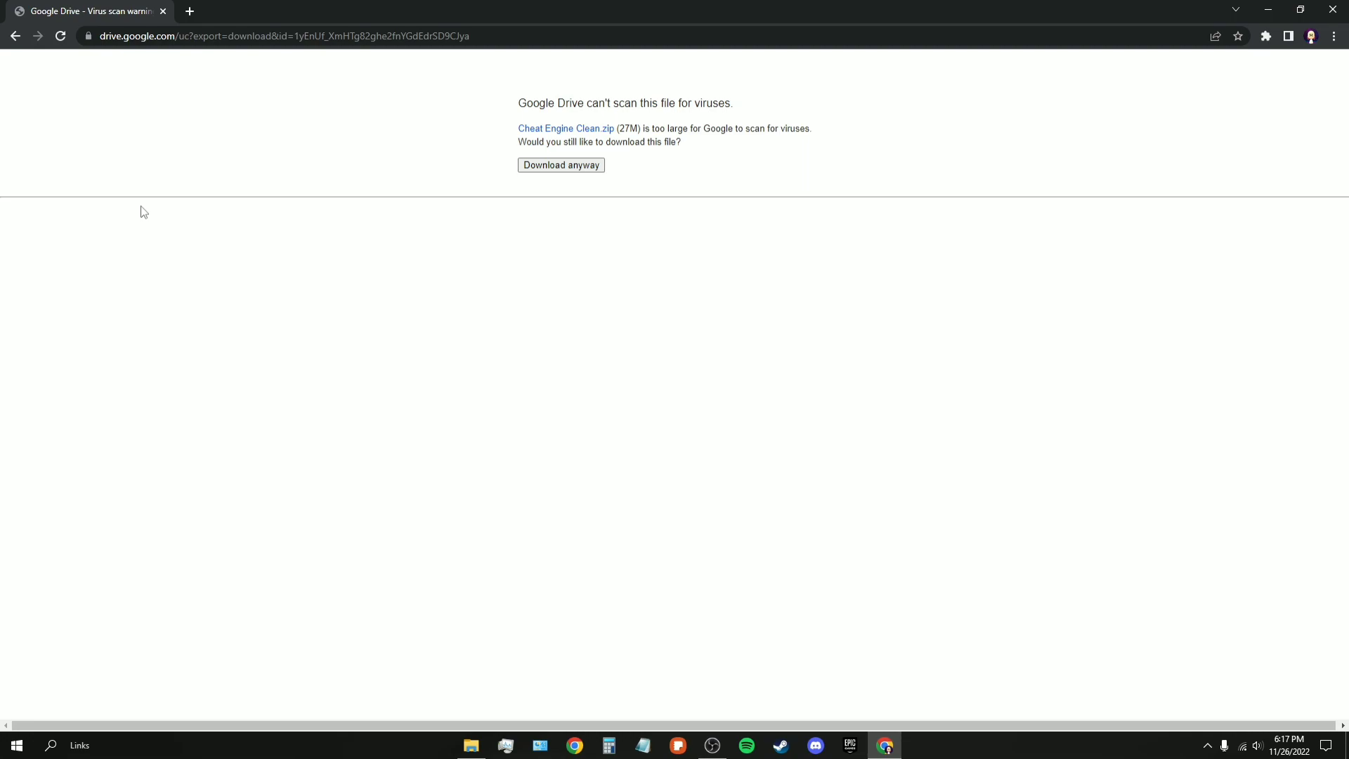
double_click(644, 128)
mouse_move(658, 126)
left_mouse_down()
mouse_move(842, 130)
mouse_move(844, 146)
left_mouse_up()
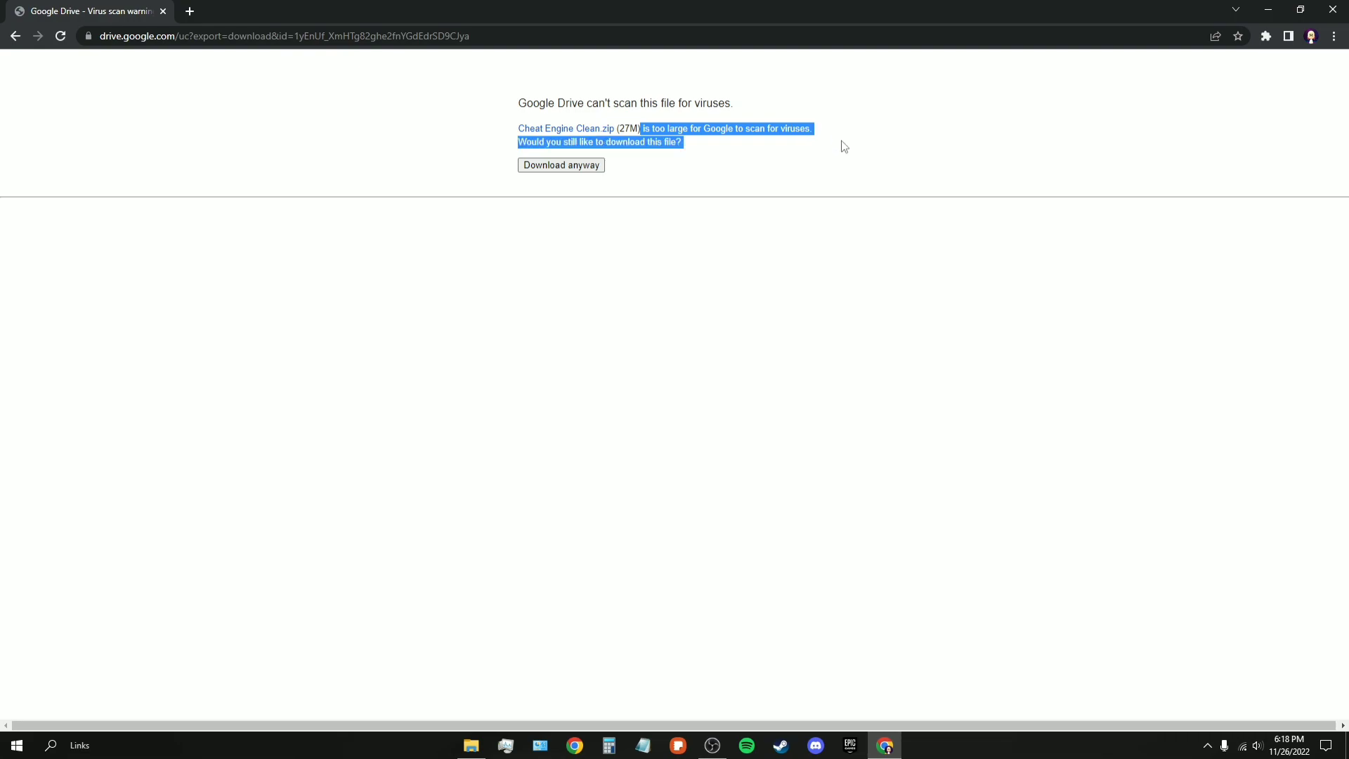
left_click(743, 307)
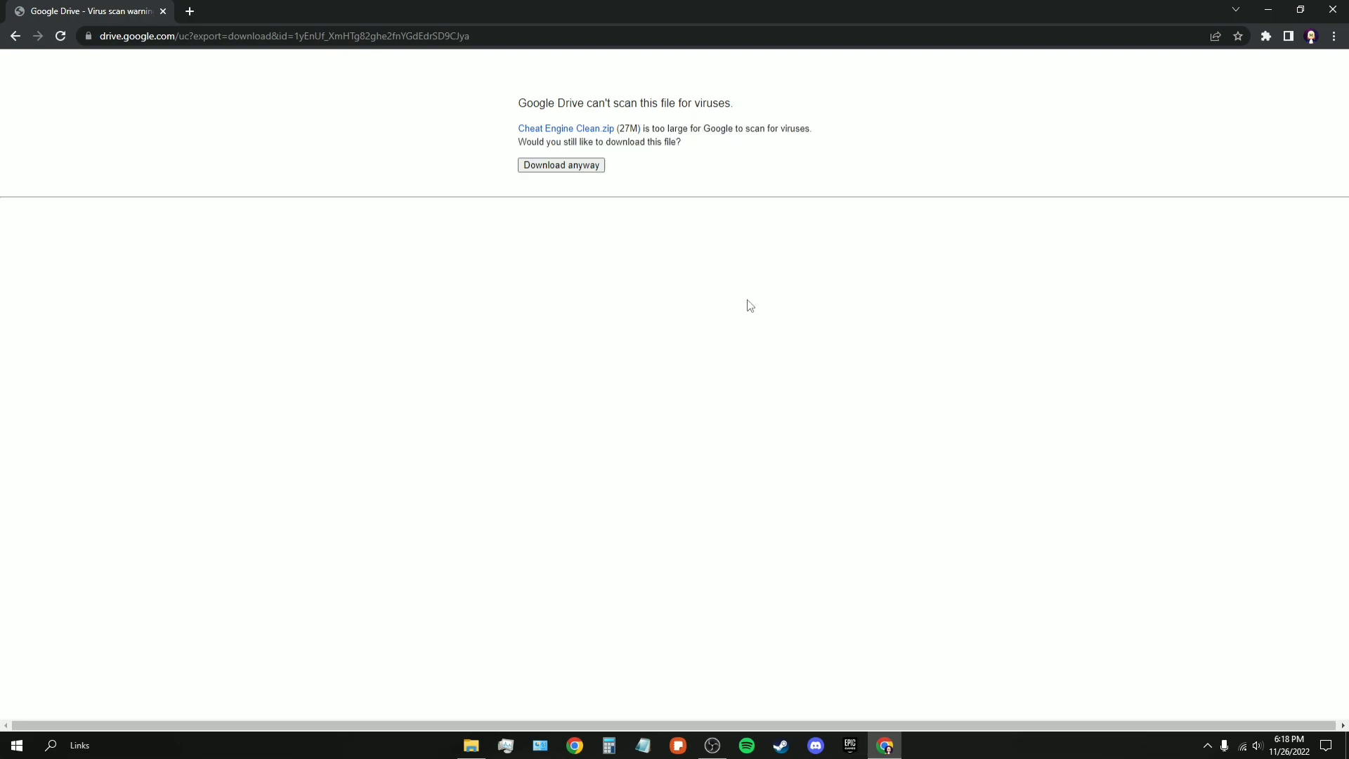
left_click(540, 167)
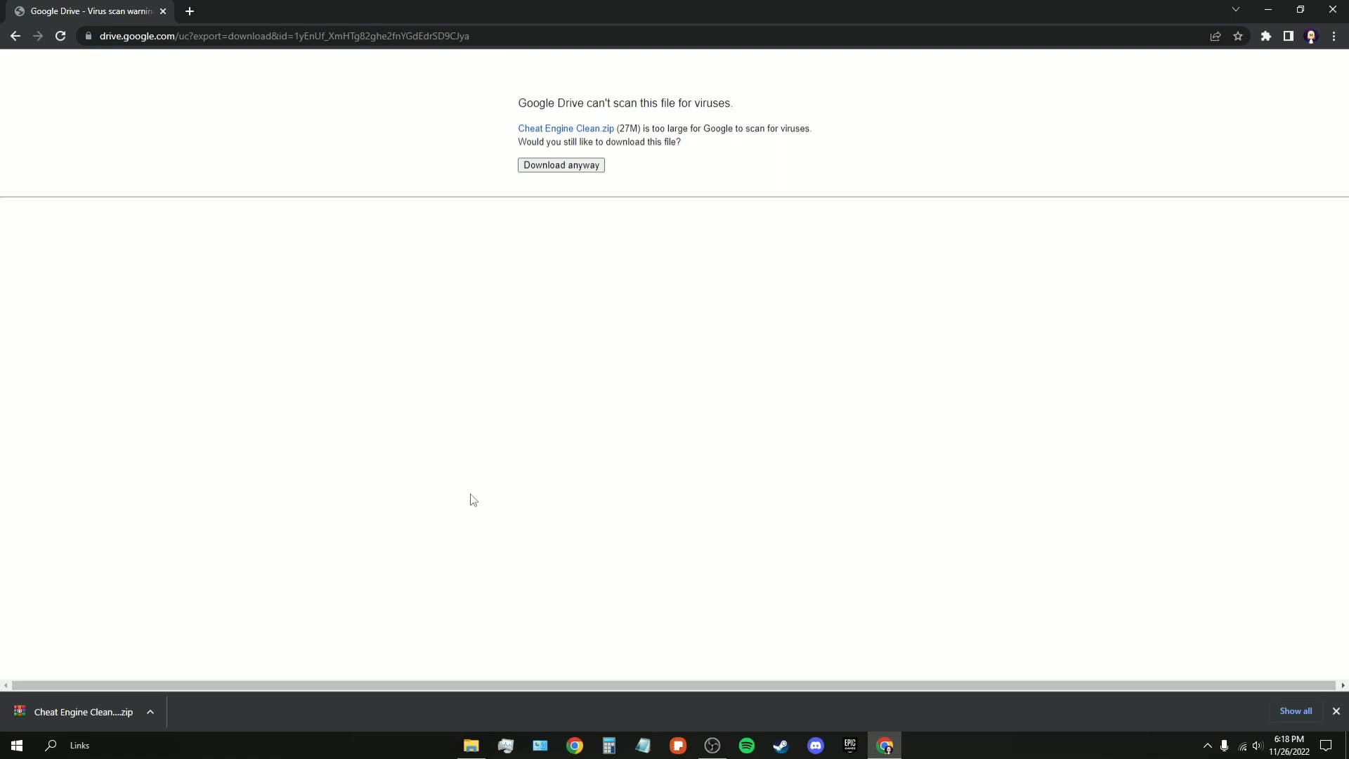
Show the Downloads folder in File Explorer with both Cheat Engine Clean zip files
left_click(1208, 745)
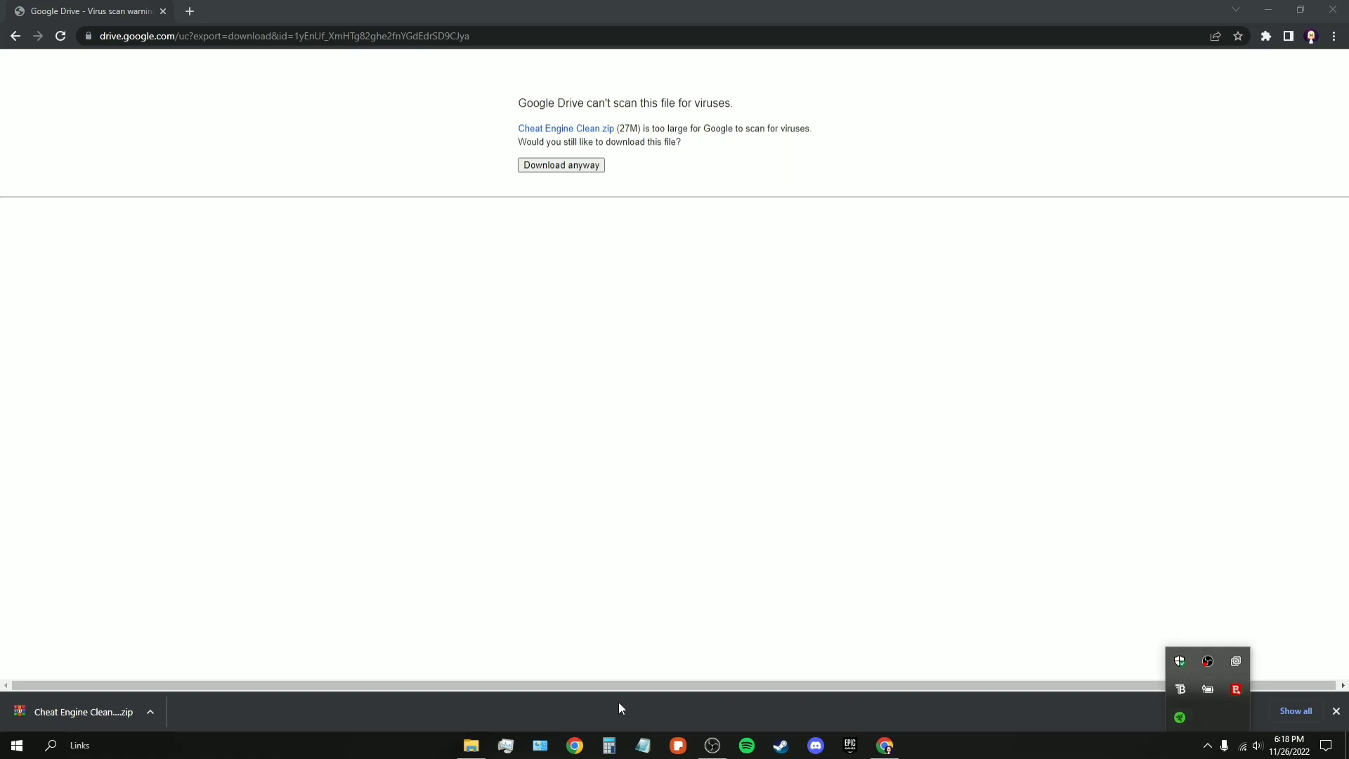
left_click(472, 746)
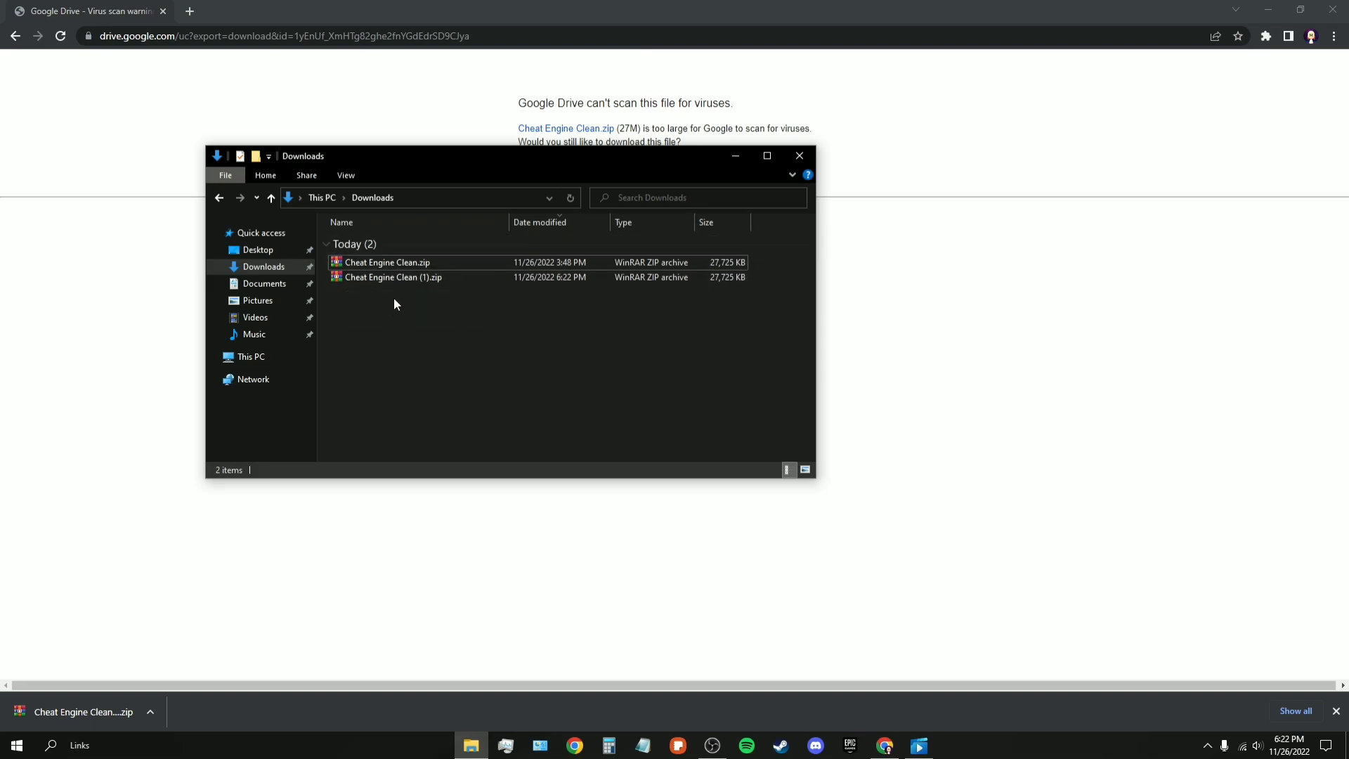
Extract Cheat Engine Clean (1).zip here into the Downloads folder
right_click(394, 280)
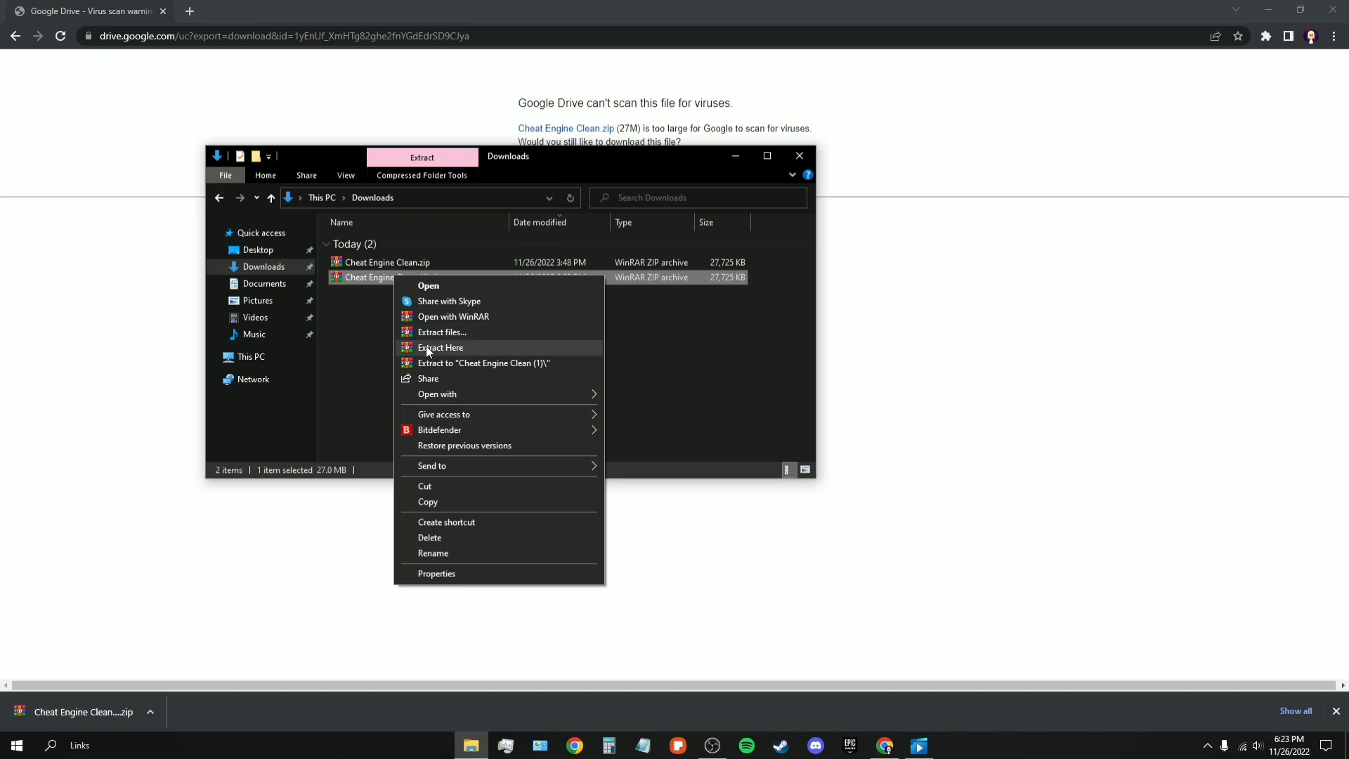
left_click(426, 346)
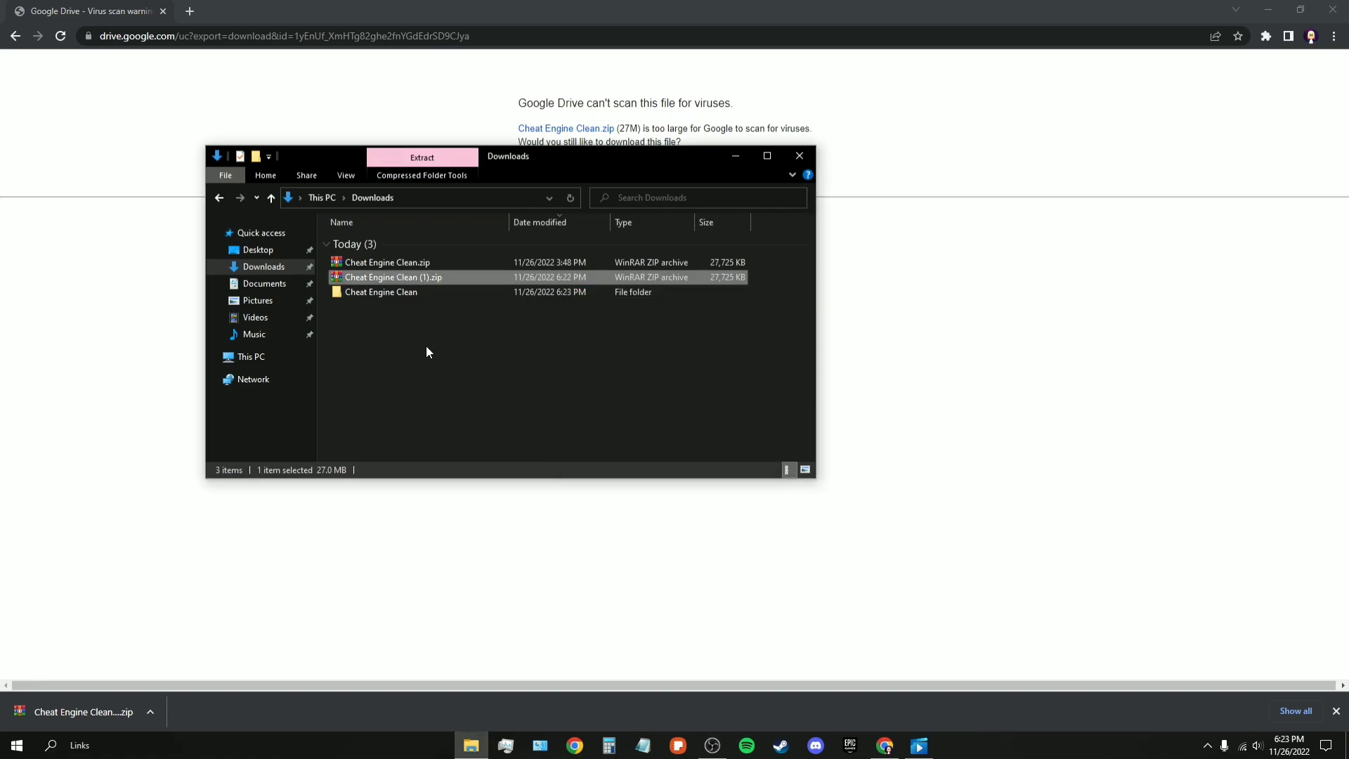
left_click(1267, 7)
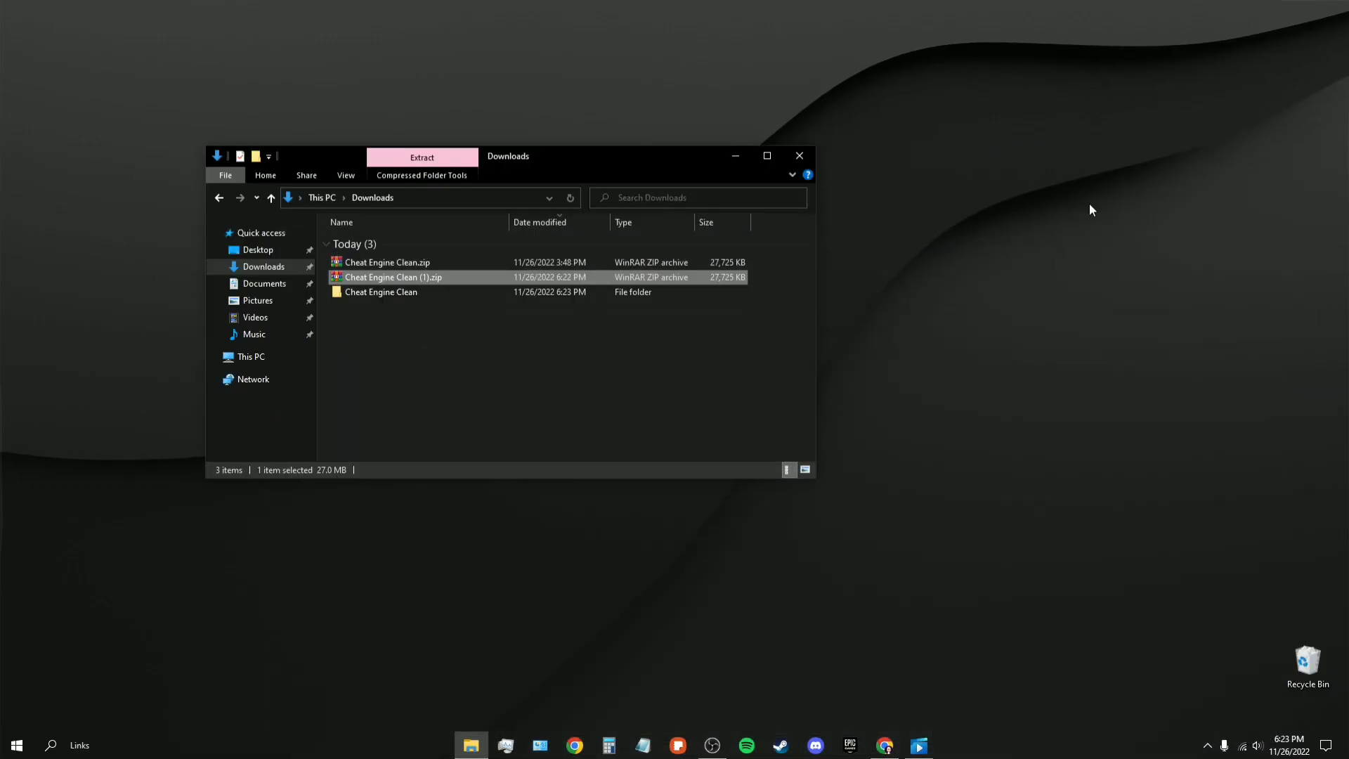
left_click(351, 351)
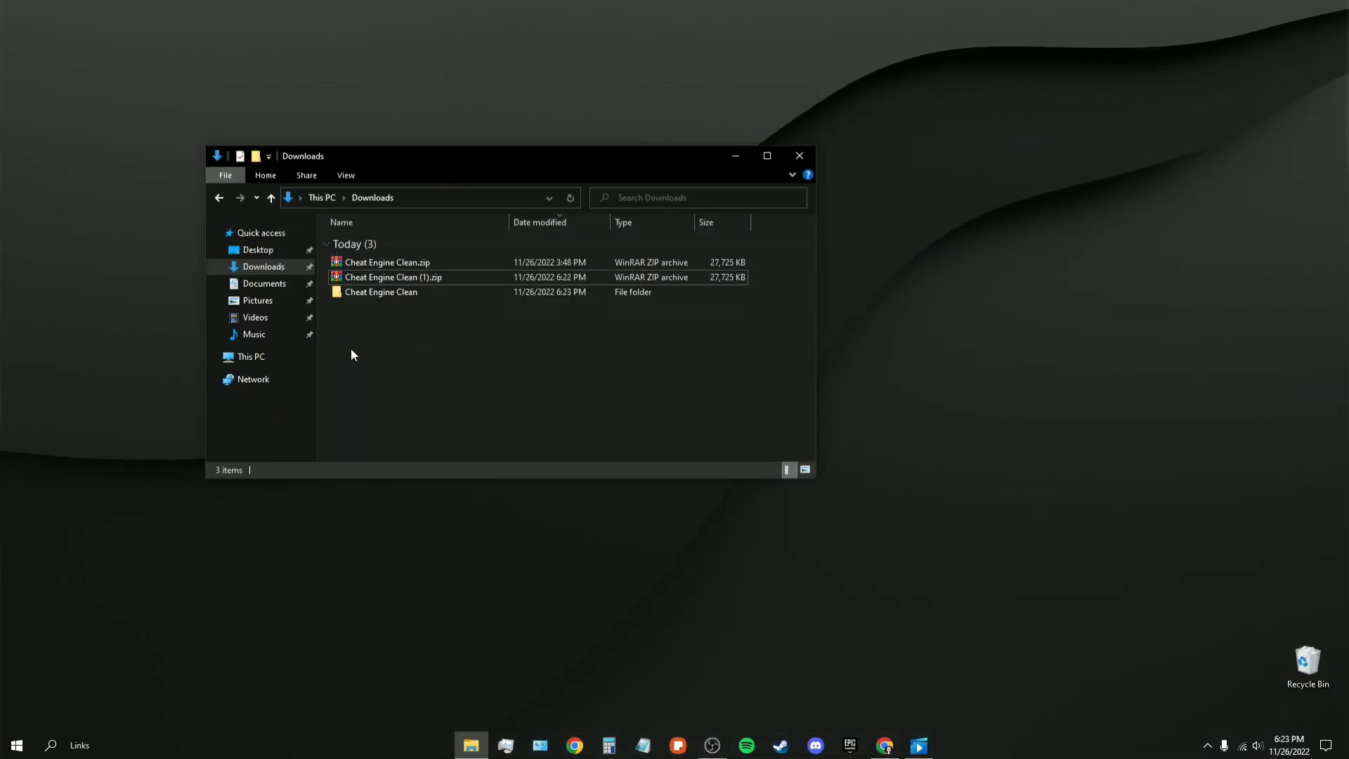
Open the extracted Cheat Engine Clean folder and launch Cheat Engine.exe
double_click(404, 294)
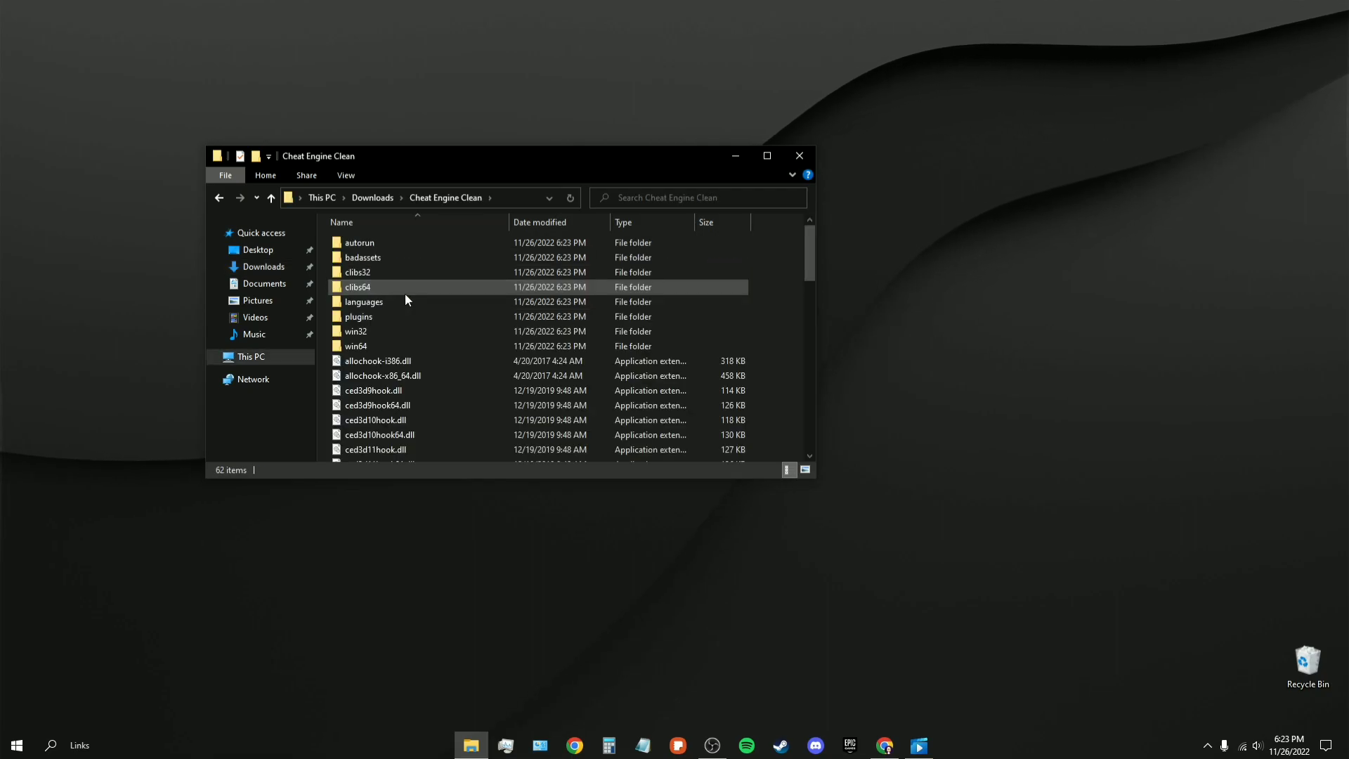
scroll(404, 295, "down", 6)
left_click(432, 350)
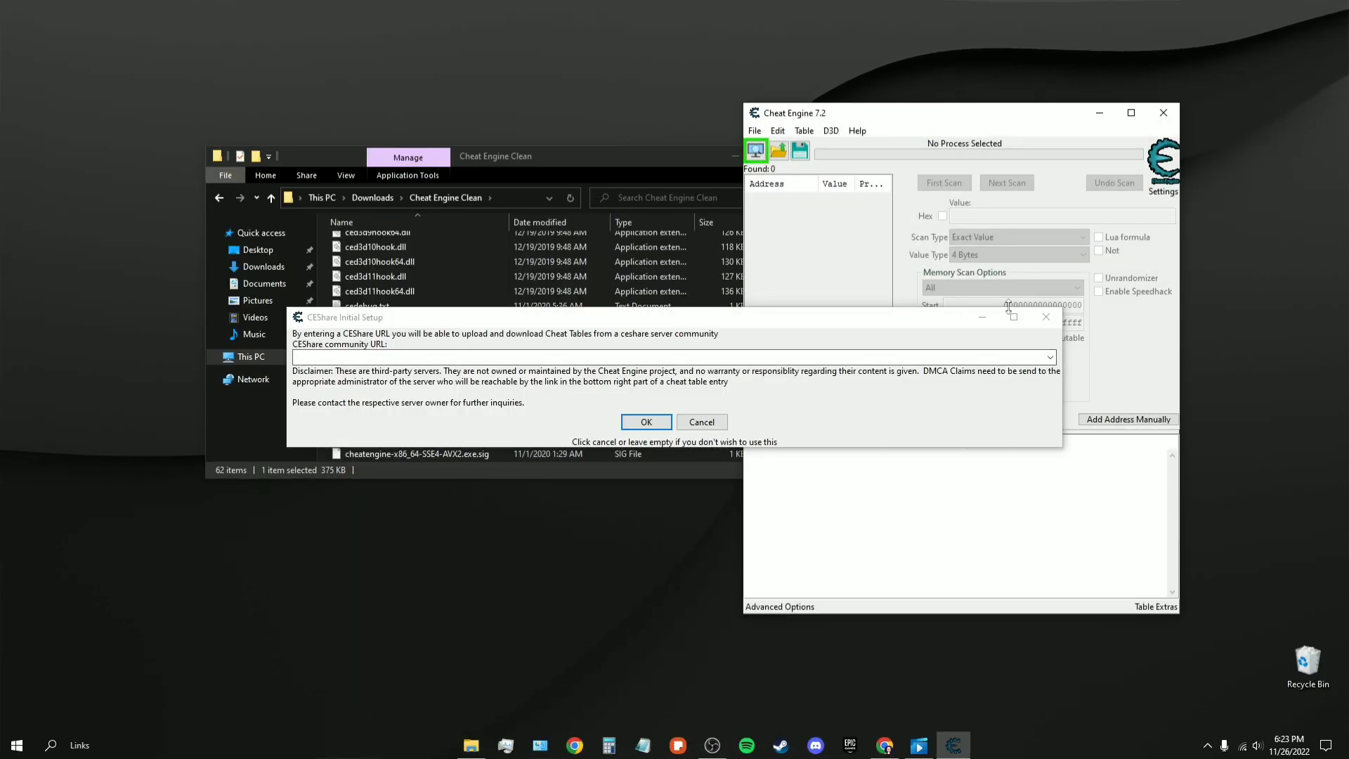
Dismiss the CEShare prompt, minimize File Explorer and centre the Cheat Engine 7.2 window
left_click(1046, 317)
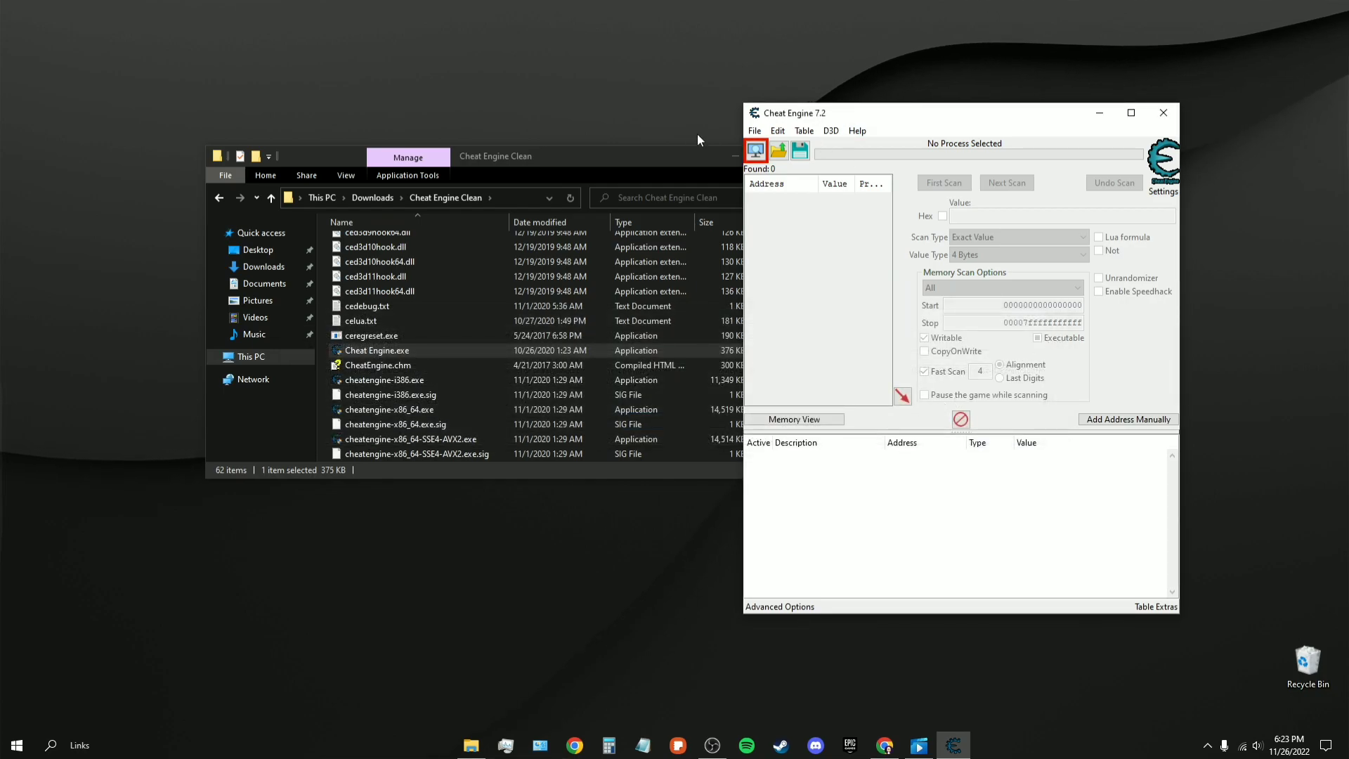
left_click_drag(645, 152, 645, 163)
left_click(739, 166)
mouse_move(880, 120)
left_mouse_down()
mouse_move(646, 132)
mouse_move(588, 104)
left_mouse_up()
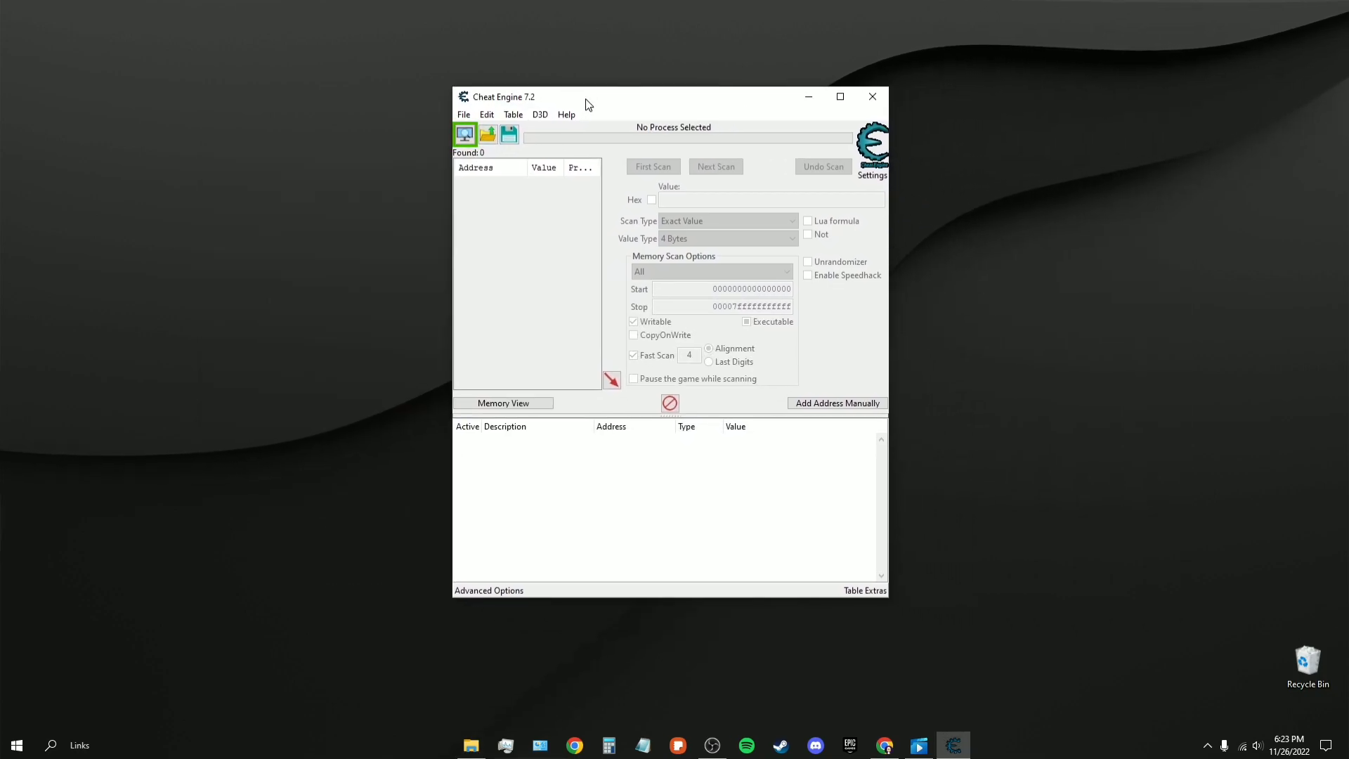
left_click(1208, 746)
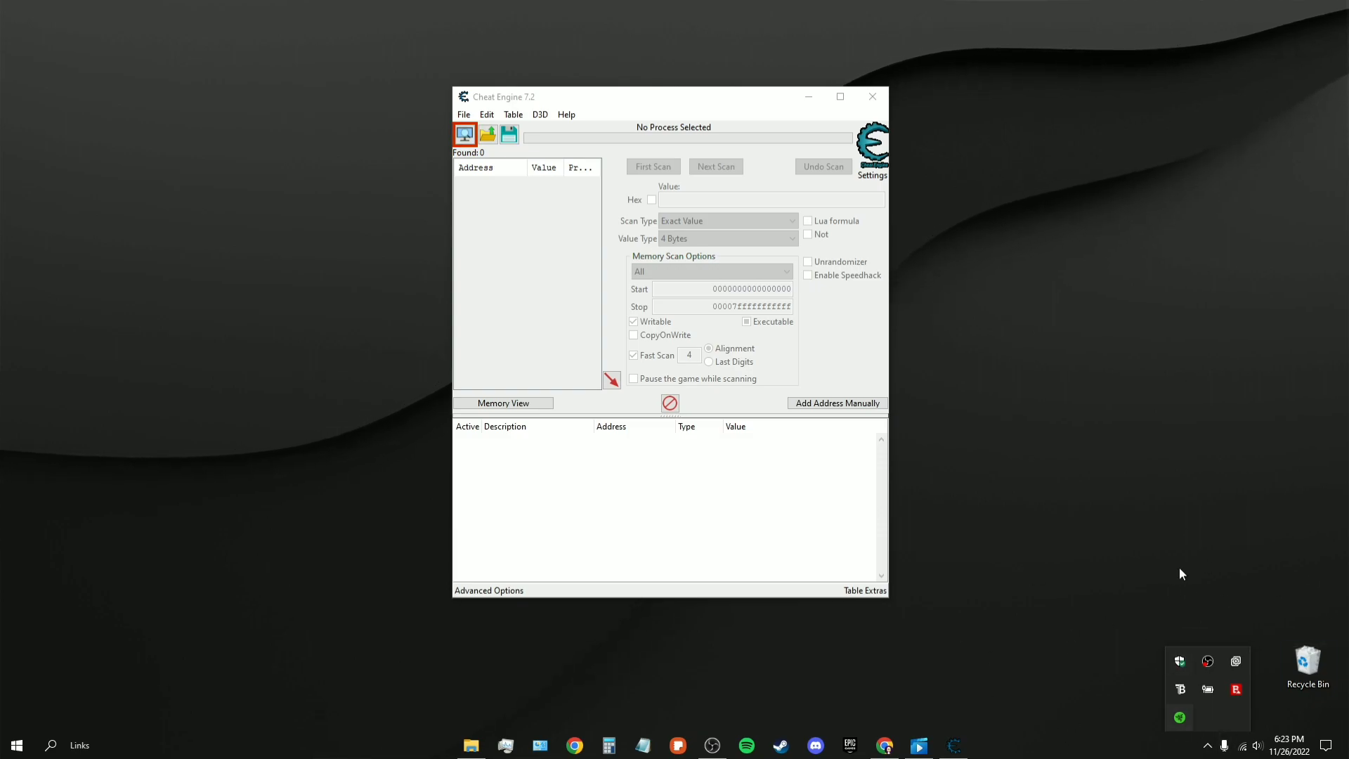
left_click(1068, 429)
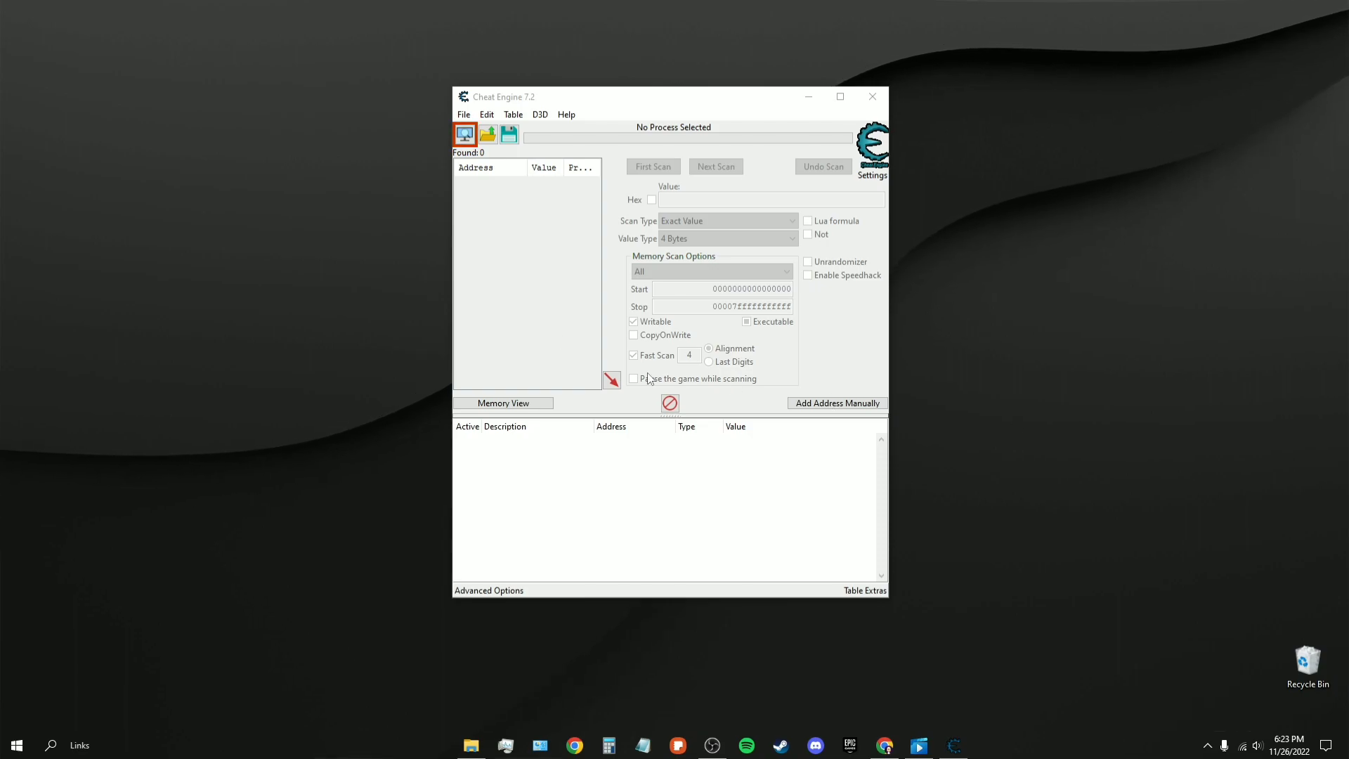
left_click(464, 114)
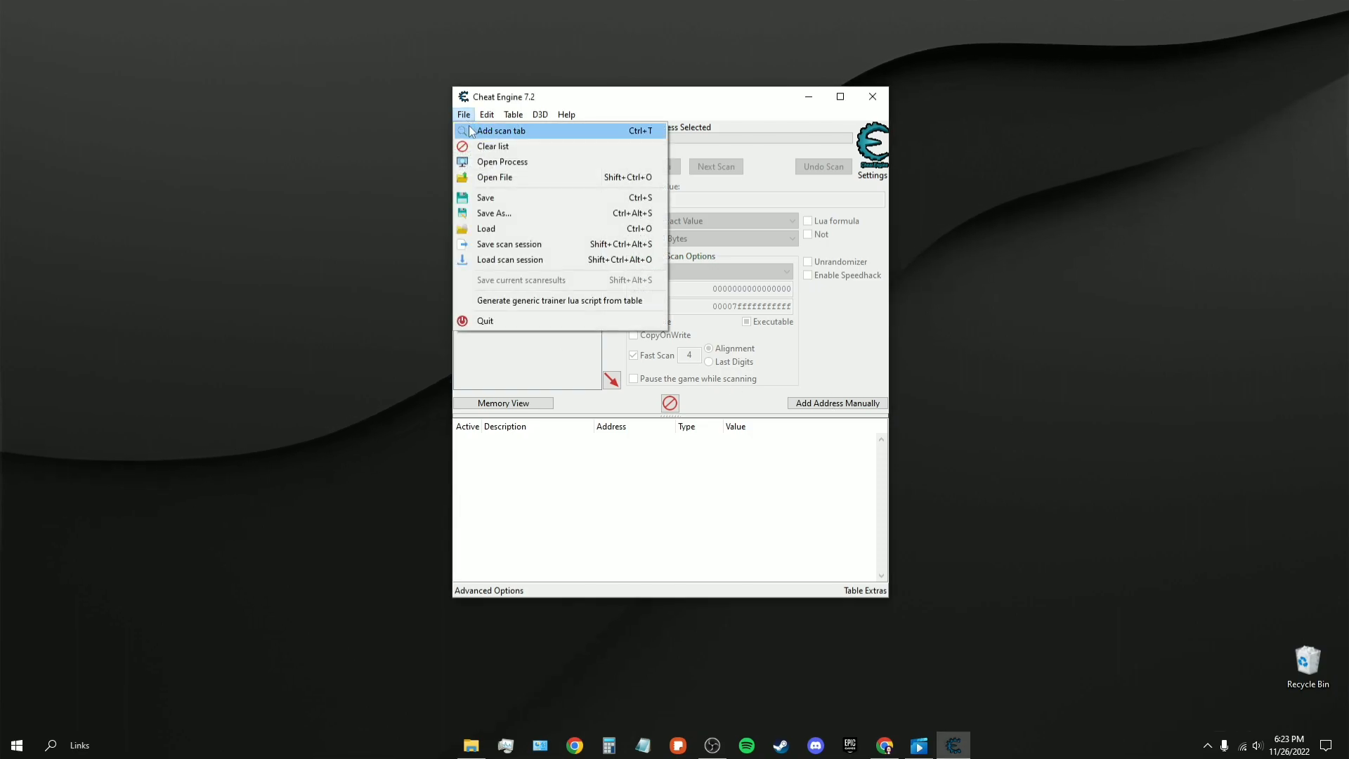
left_click(499, 130)
left_click(346, 118)
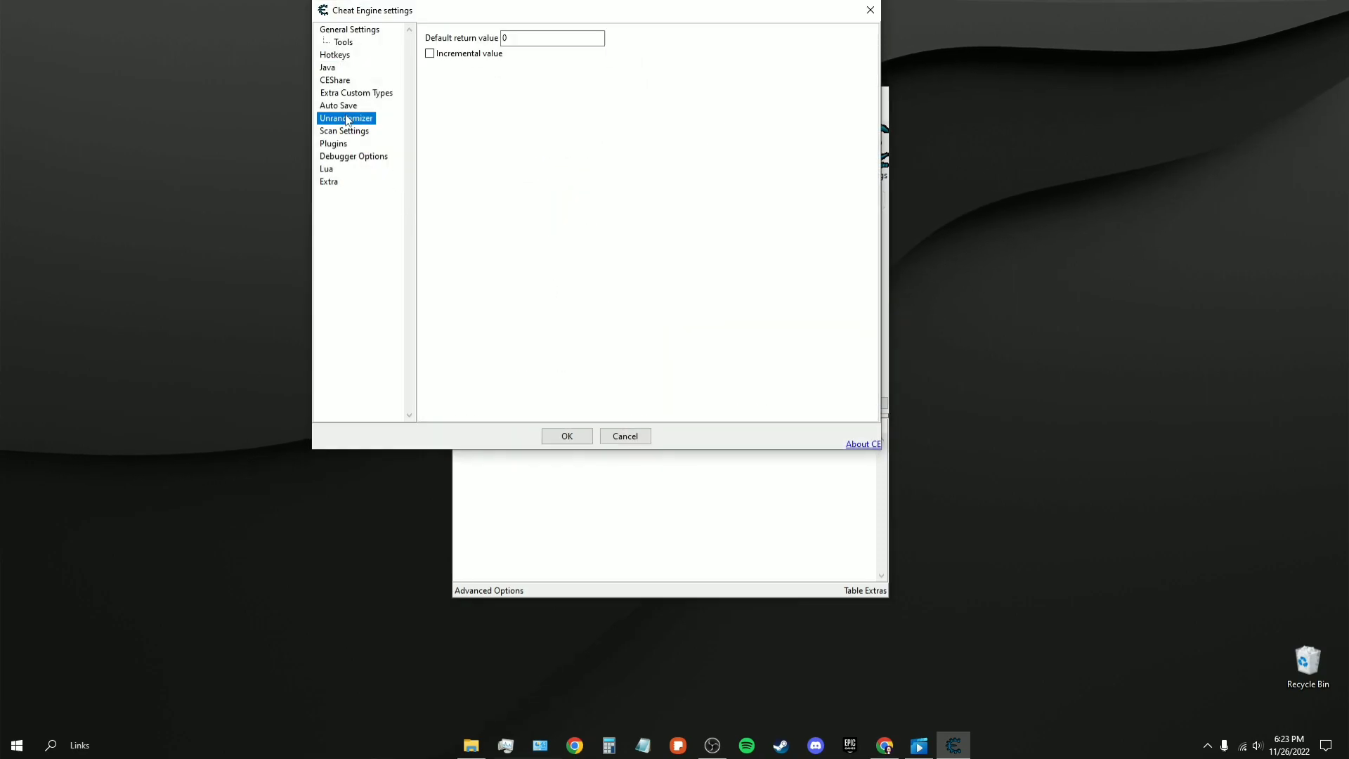
left_click(341, 156)
left_click(615, 435)
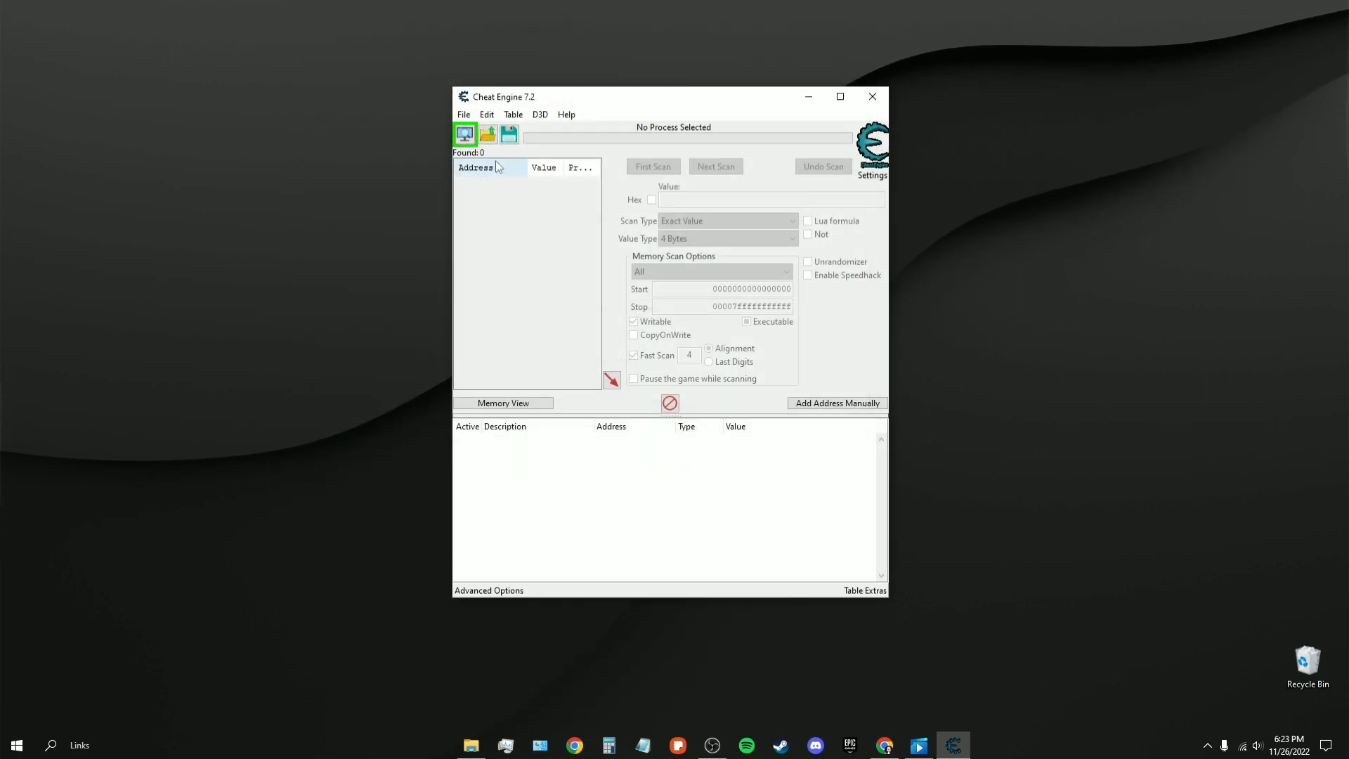
left_click(465, 134)
scroll(709, 394, "up", 2)
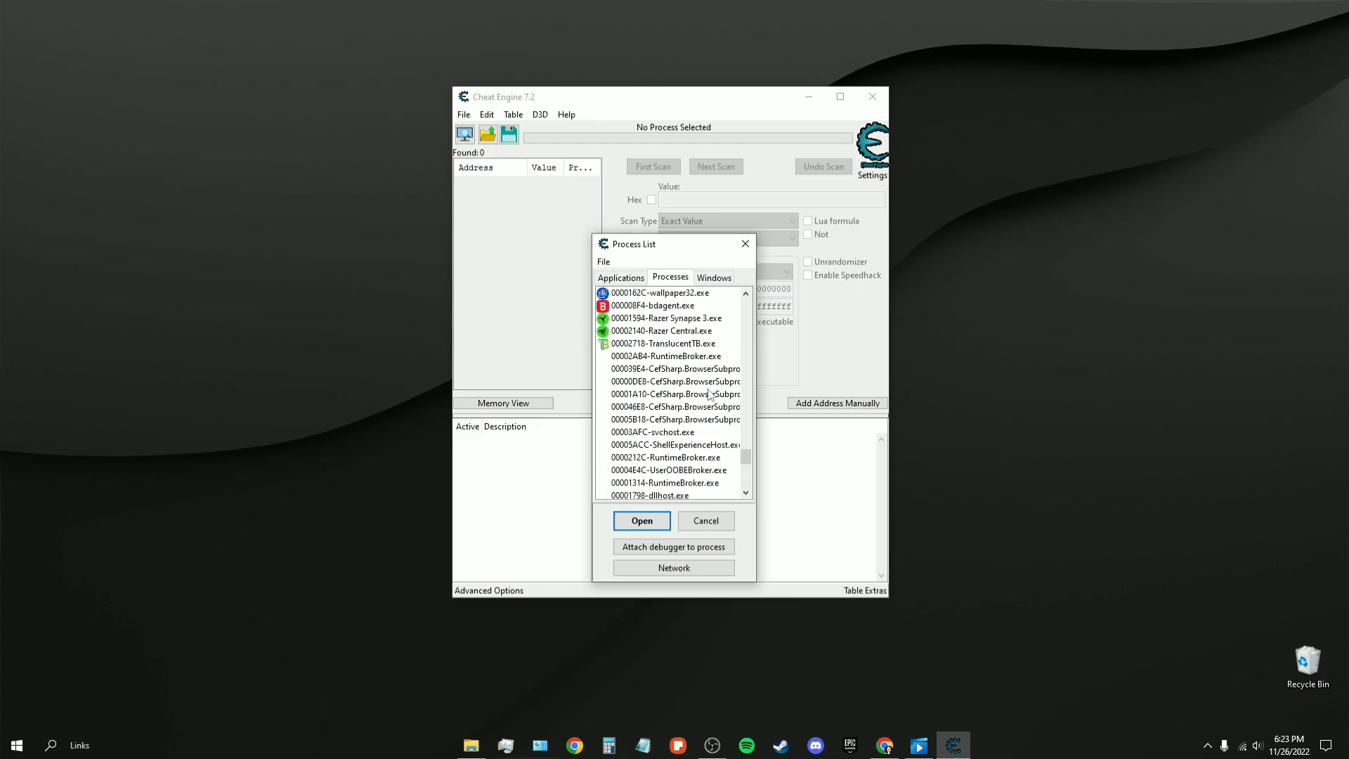
scroll(710, 393, "up", 2)
left_click(621, 277)
left_click(671, 278)
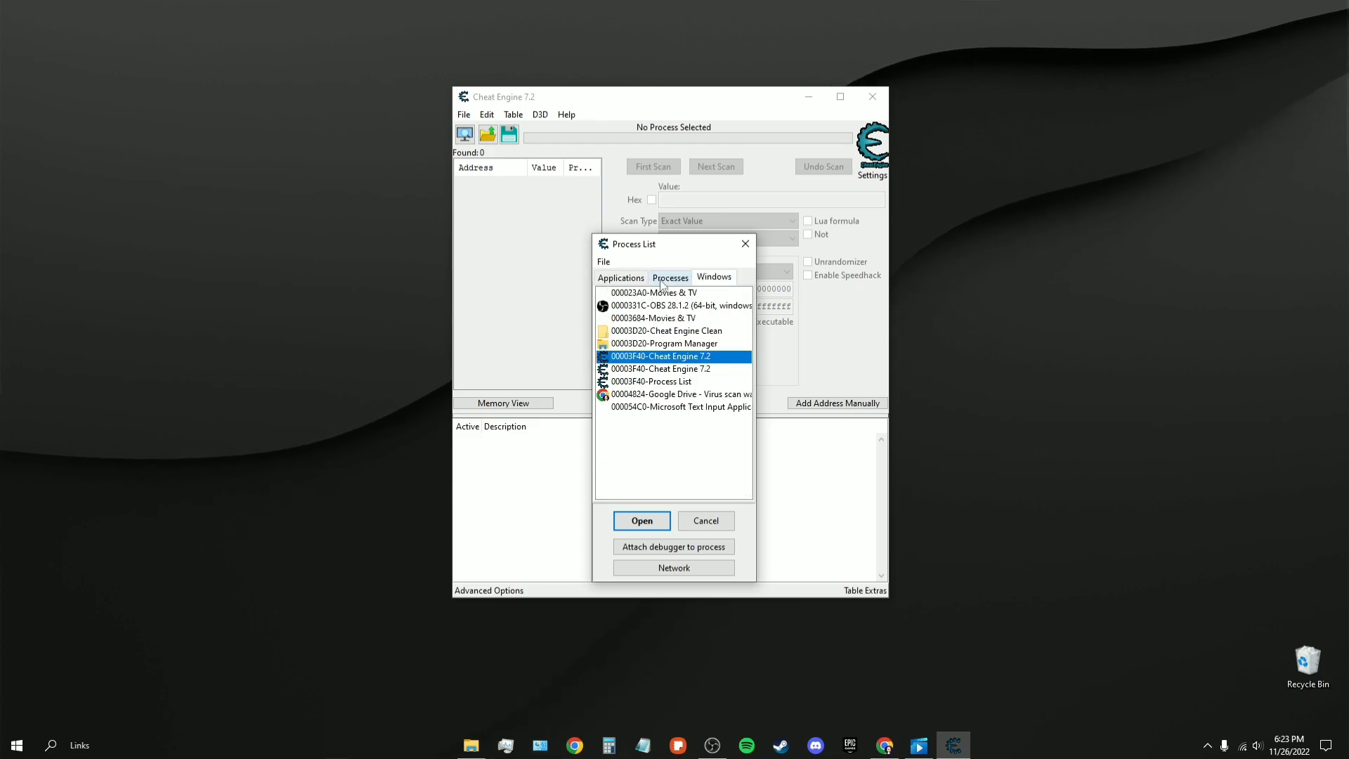
left_click(621, 278)
left_click(741, 245)
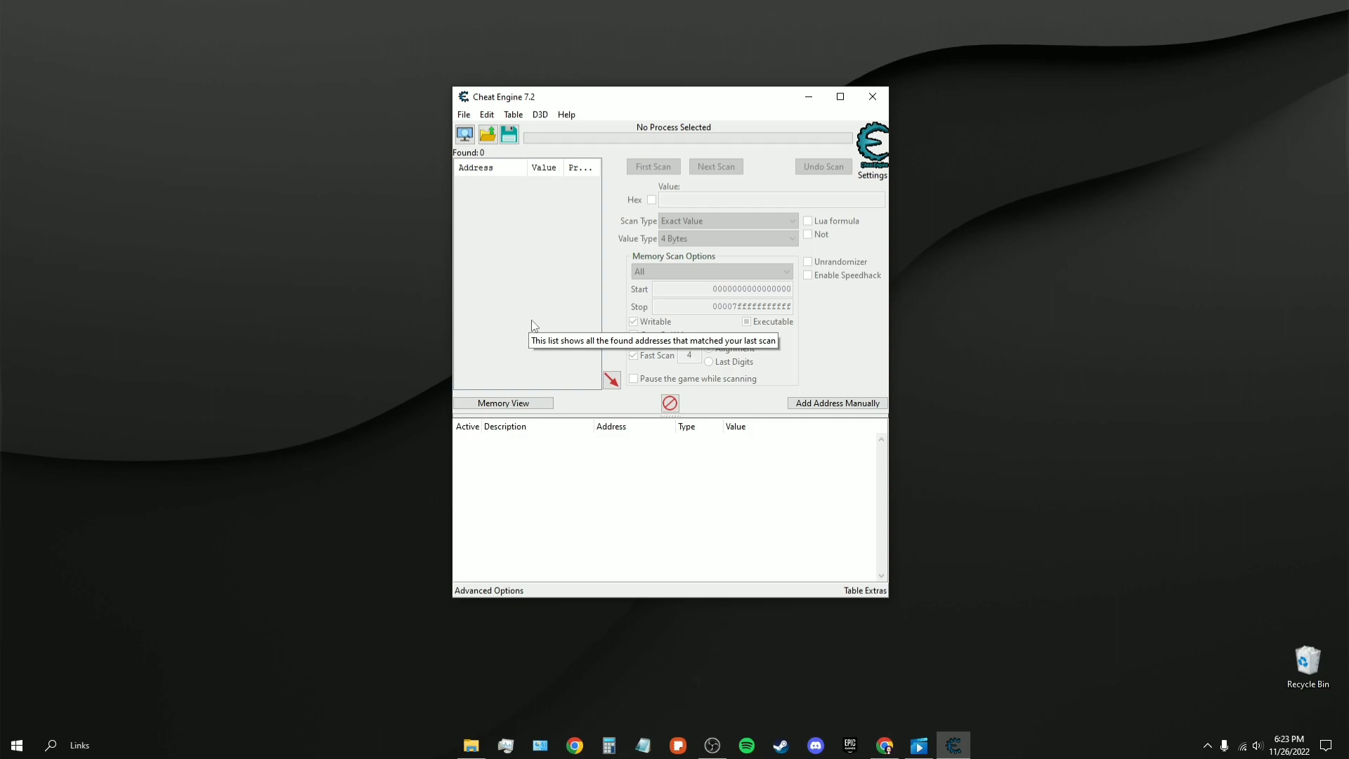